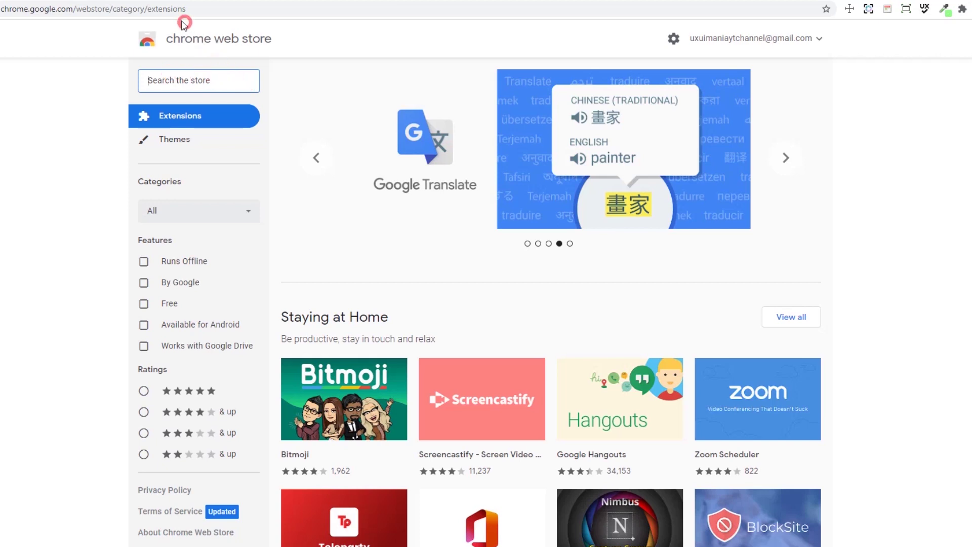
# Open apple.com and activate the extension that measures element dimensions in pixels on the page.
pyautogui.click(163, 8)
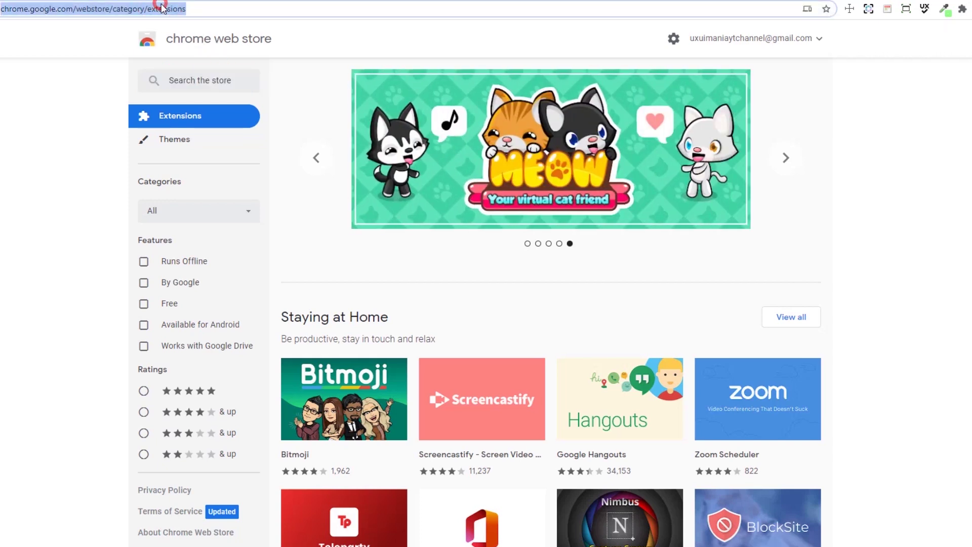
pyautogui.write('apple.com')
pyautogui.press('Return')
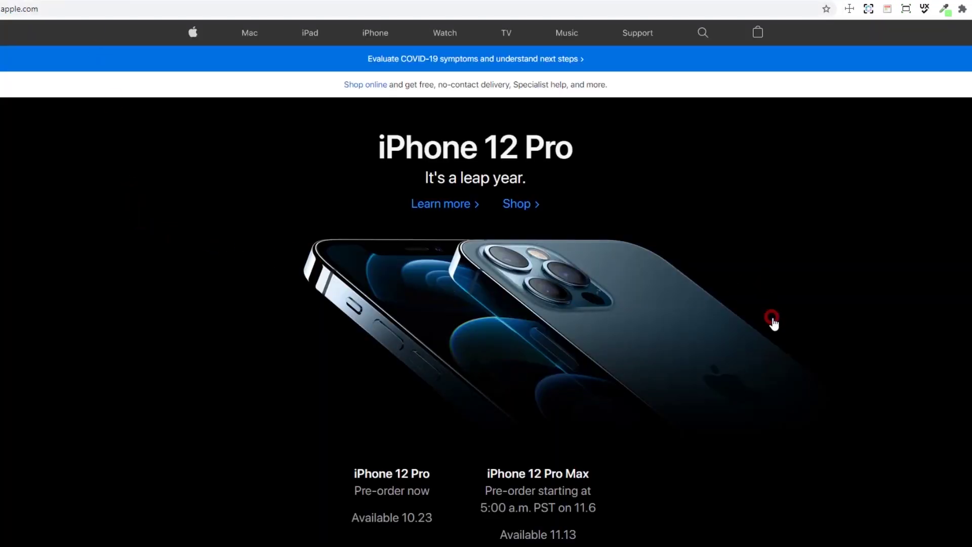
pyautogui.click(849, 9)
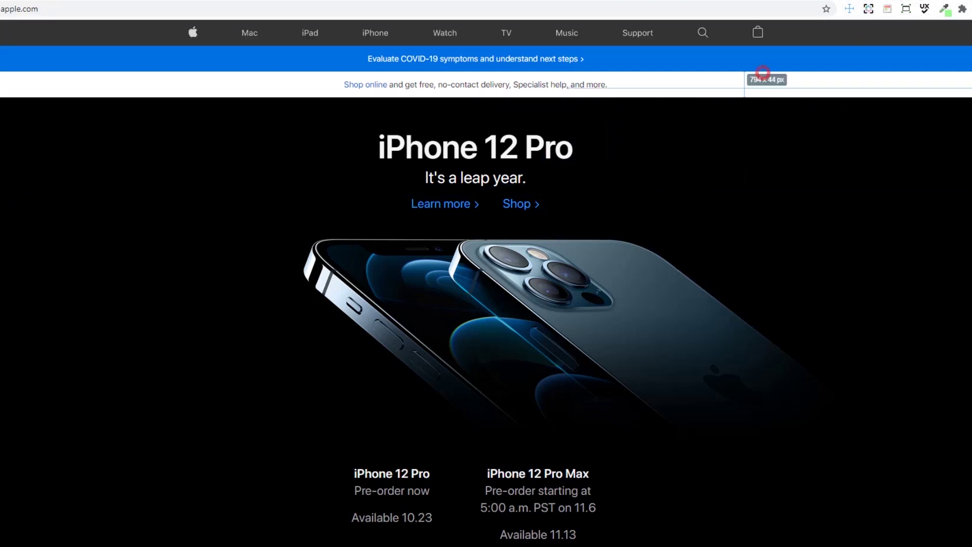
# Capture an area screenshot of the central part of the iPhone 12 Pro image, including the Learn more and Shop links.
pyautogui.click(870, 9)
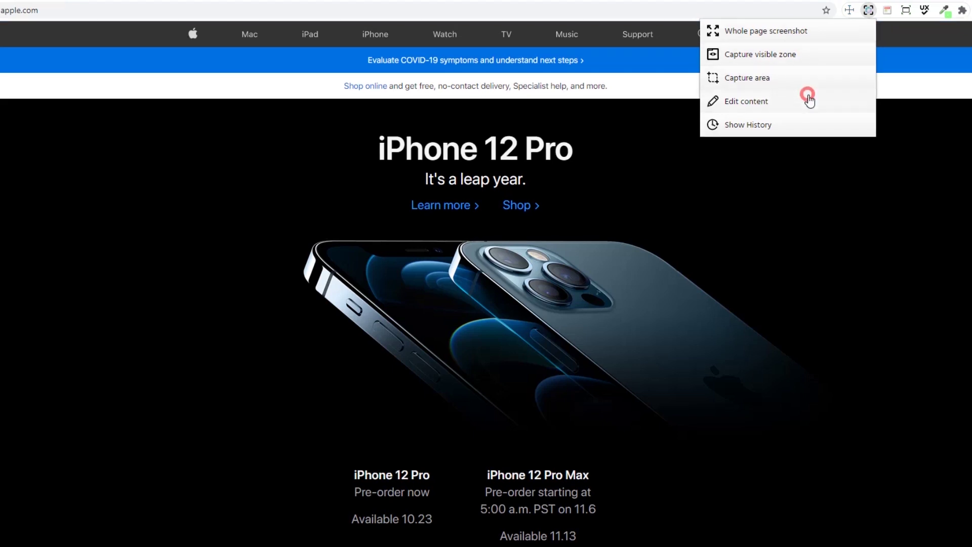
pyautogui.click(761, 85)
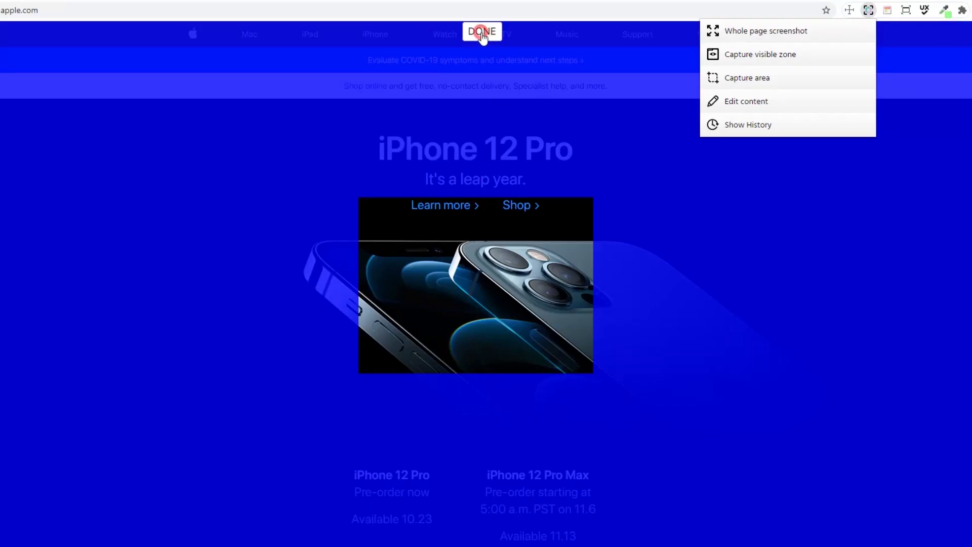
pyautogui.click(482, 34)
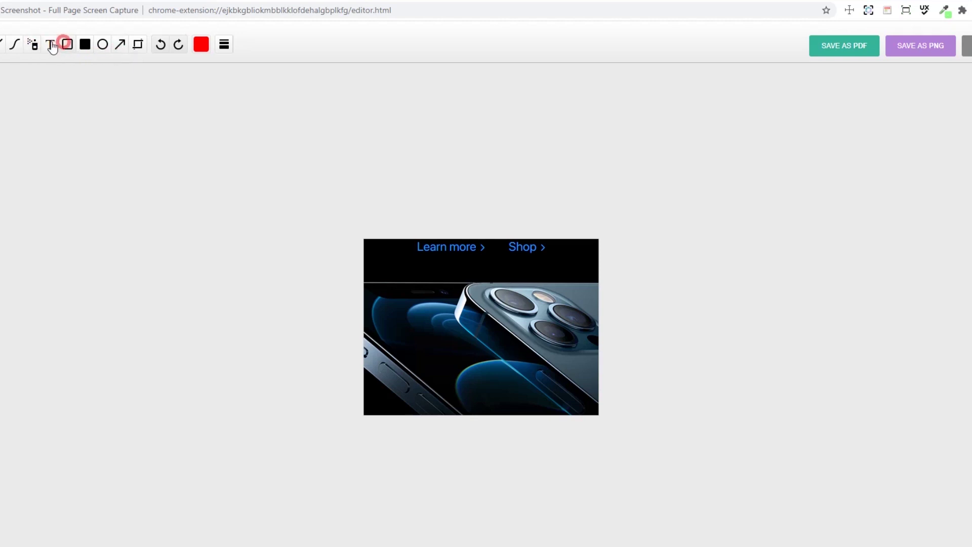
# Annotate the screenshot with a red freehand scribble across the phones and the text "ddsdfdf" near the upper part of the image.
pyautogui.click(15, 44)
pyautogui.moveTo(416, 308)
pyautogui.mouseDown()
pyautogui.moveTo(427, 350)
pyautogui.moveTo(495, 375)
pyautogui.moveTo(551, 368)
pyautogui.mouseUp()
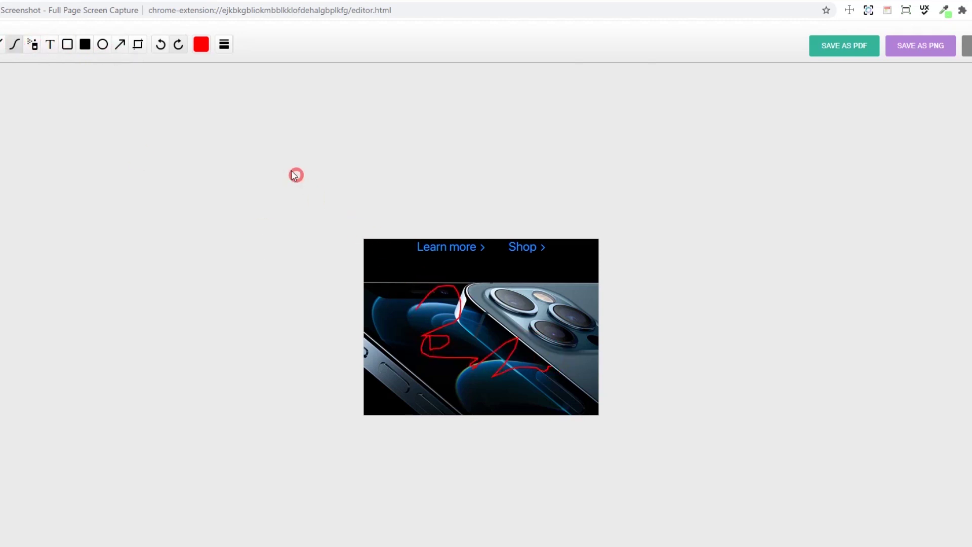
pyautogui.click(50, 44)
pyautogui.click(420, 278)
pyautogui.write('ddsdfdf')
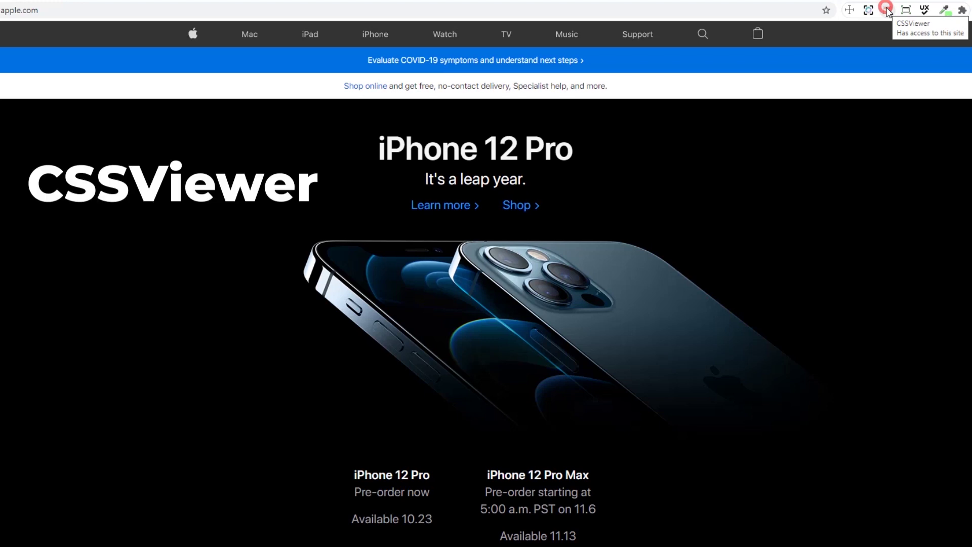
# Inspect the CSS properties of the Mac navigation link on apple.com with CSSViewer.
pyautogui.click(887, 10)
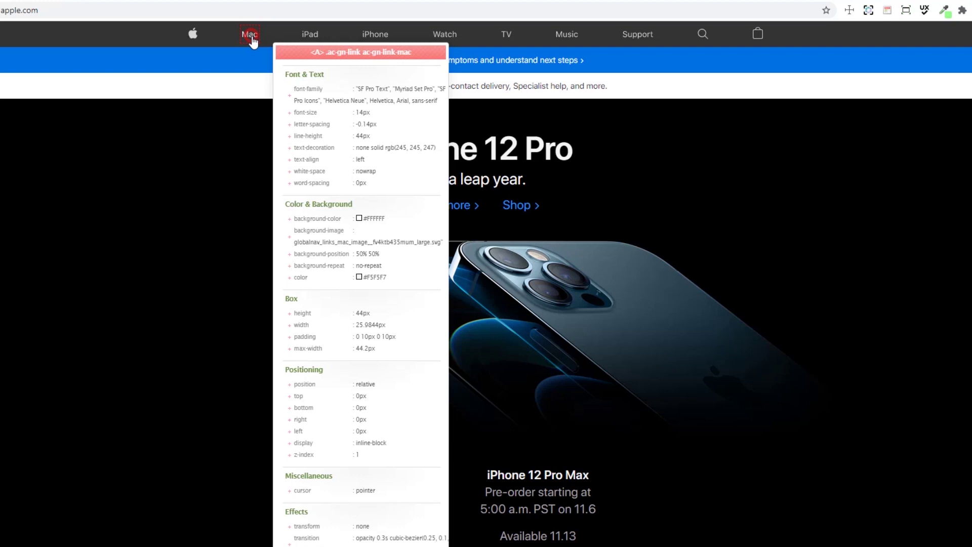
# Preview the page at Window Resizer's 320 × 568 iPhone 5 preset and restore the full-size browser window.
pyautogui.click(907, 11)
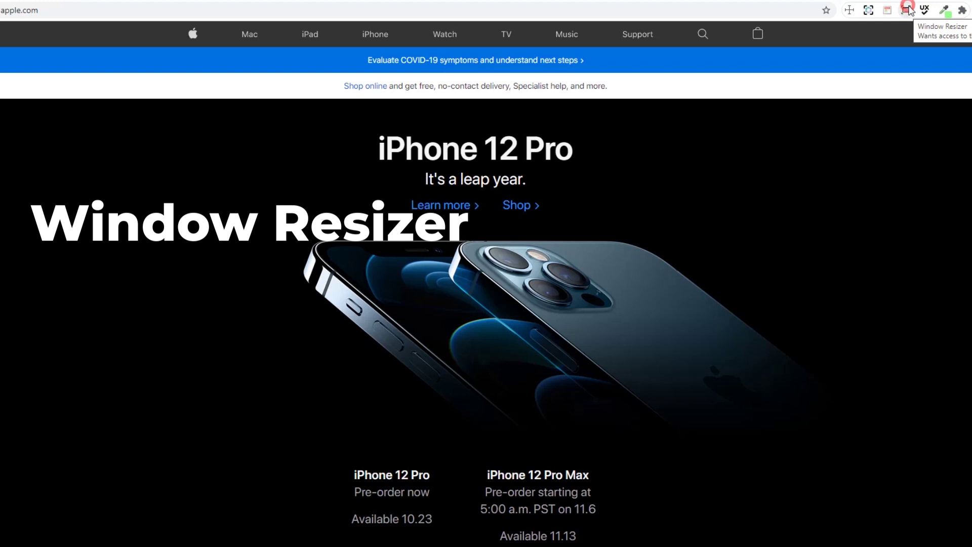
pyautogui.click(907, 10)
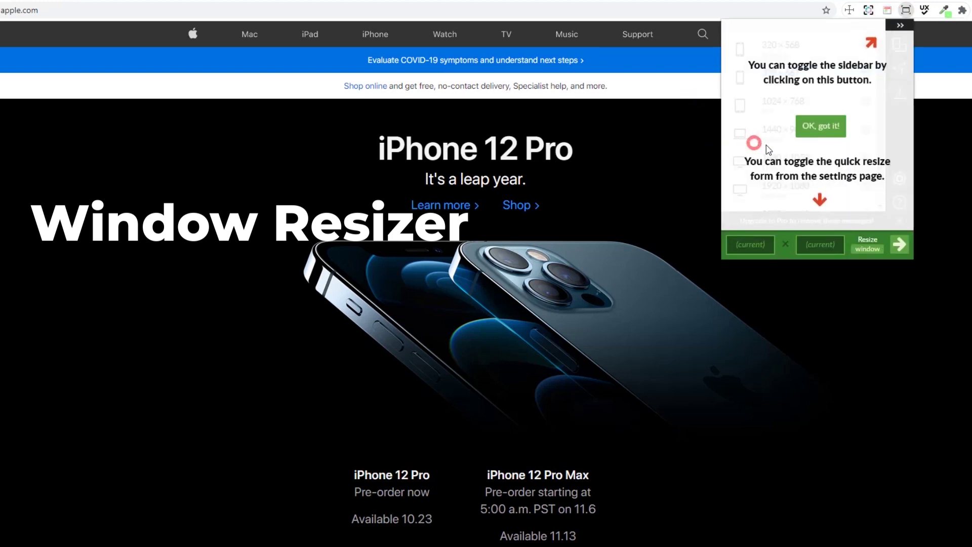
pyautogui.click(838, 130)
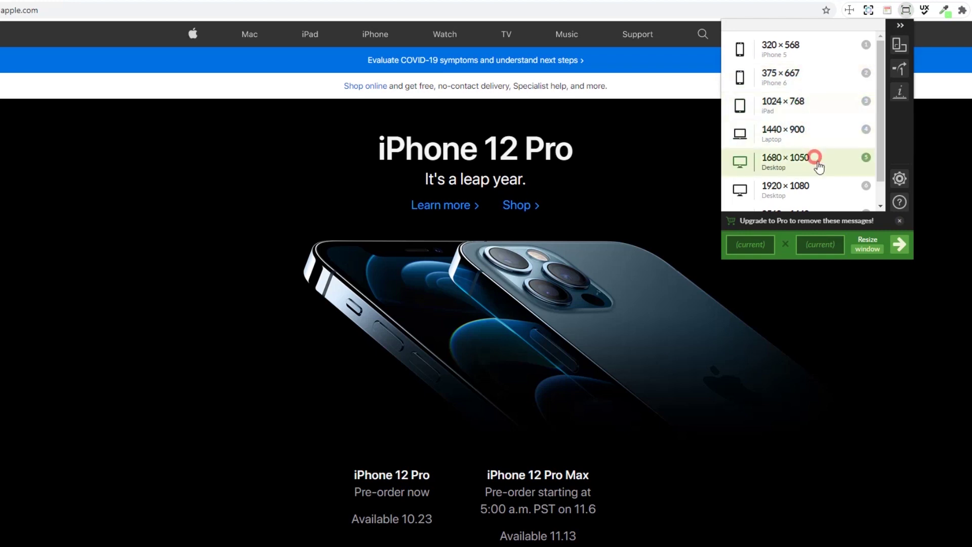
pyautogui.click(799, 50)
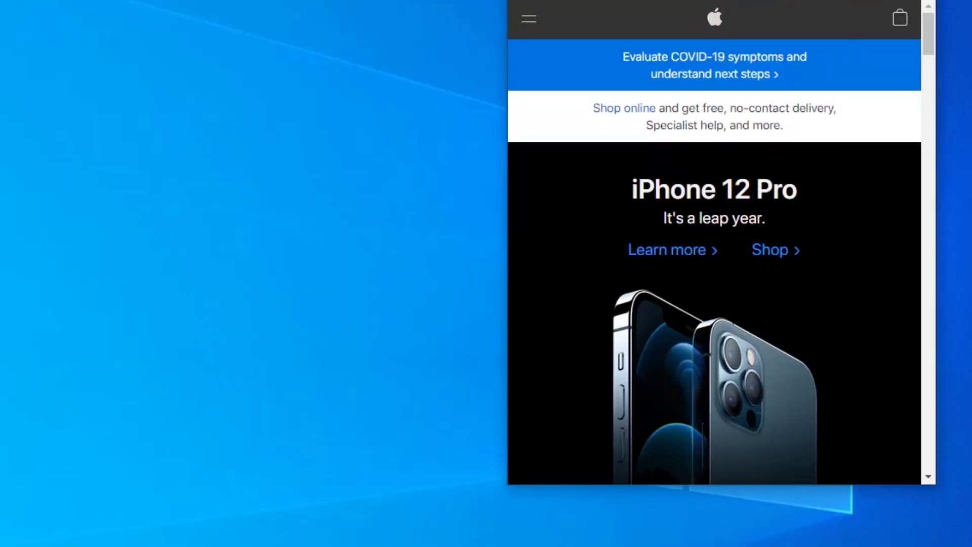
pyautogui.click(877, 2)
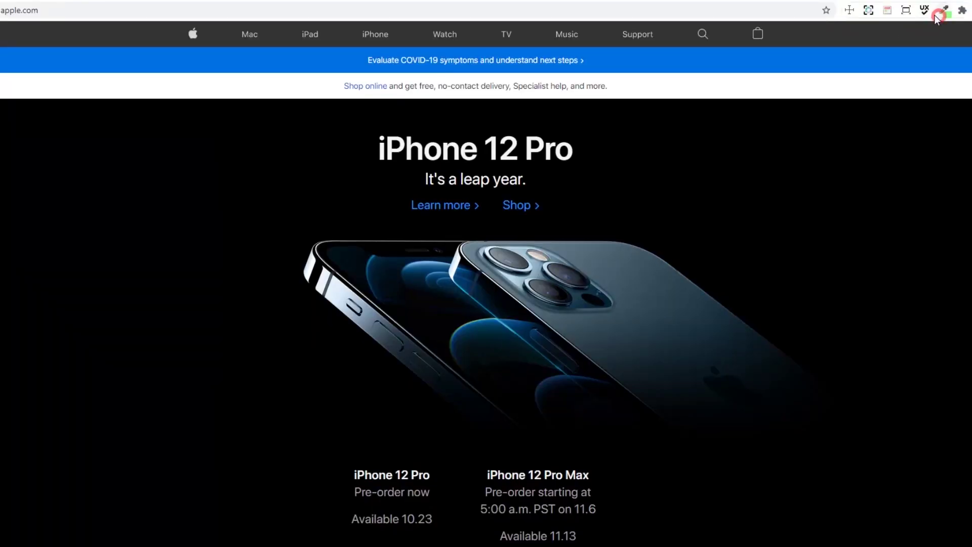
# Look through Window Resizer's resolution presets, collapse its sidebar and close the extension.
pyautogui.click(905, 10)
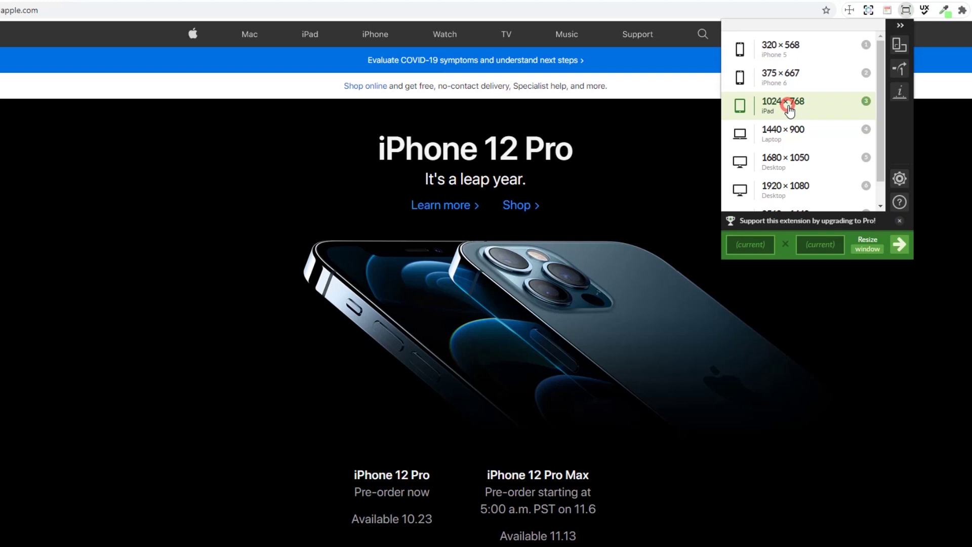
pyautogui.scroll(-1, 790, 109)
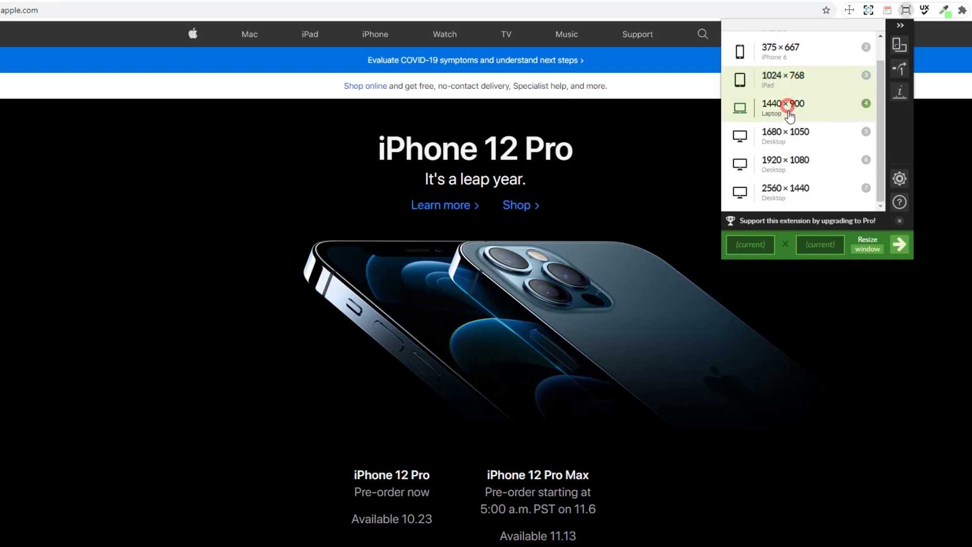
pyautogui.scroll(1, 797, 143)
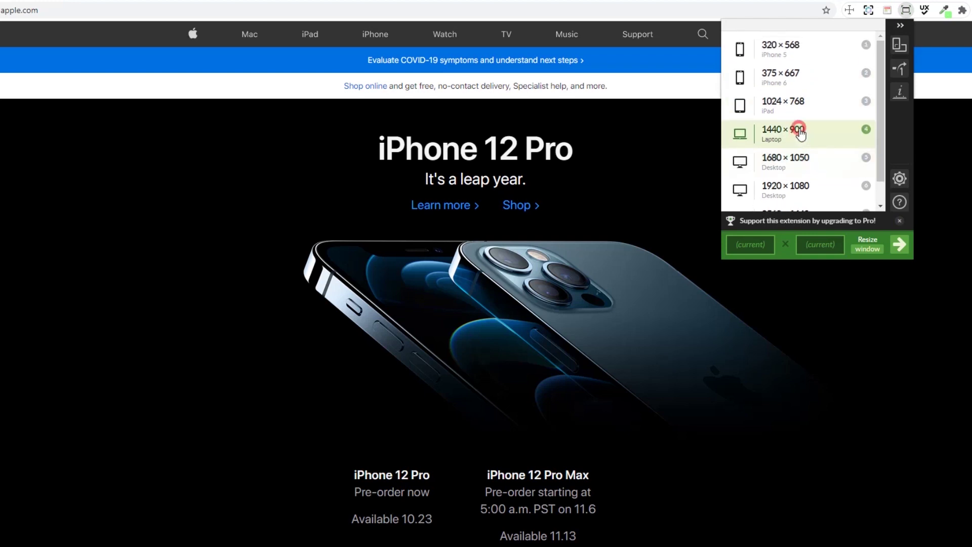
pyautogui.click(901, 26)
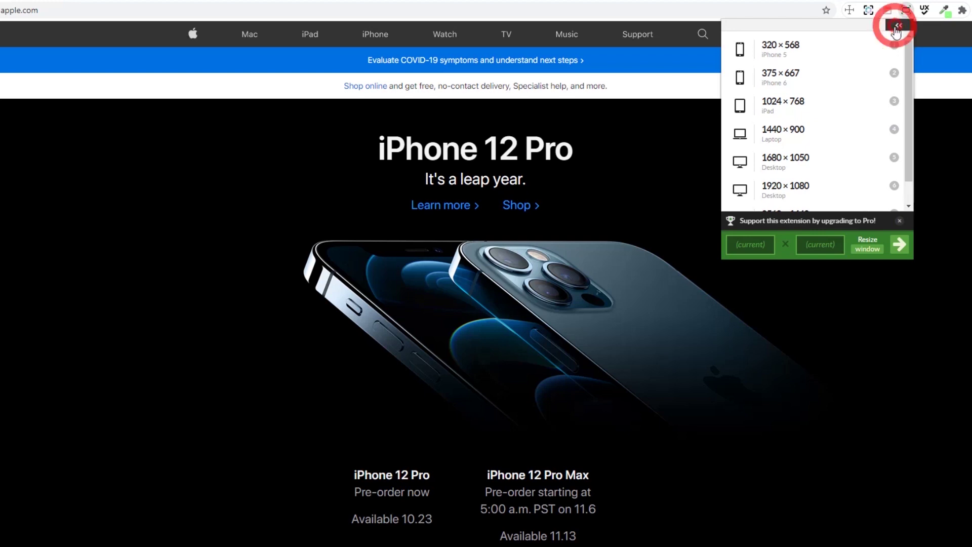
pyautogui.click(920, 31)
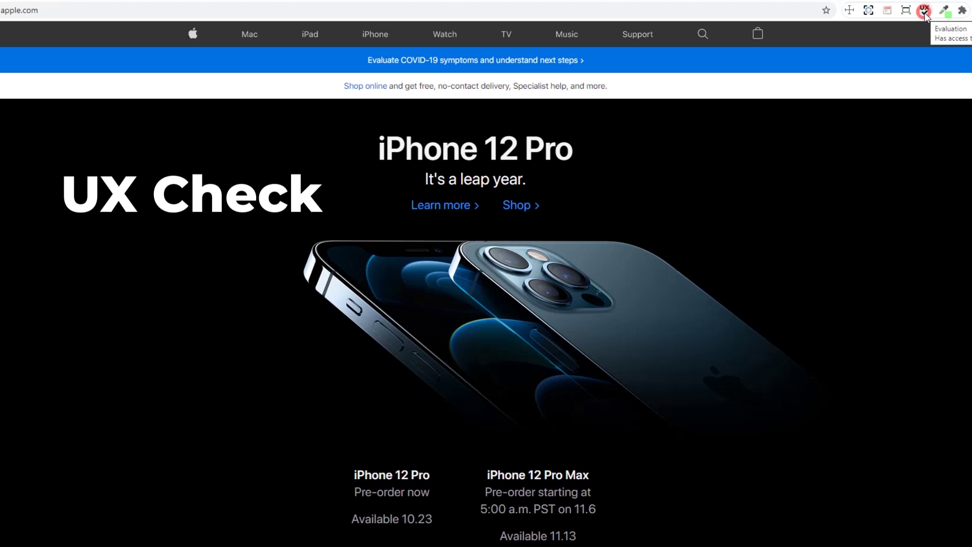
# Start a UX Check evaluation of the page and select the "Shop online" banner to add a heuristic to it.
pyautogui.click(925, 12)
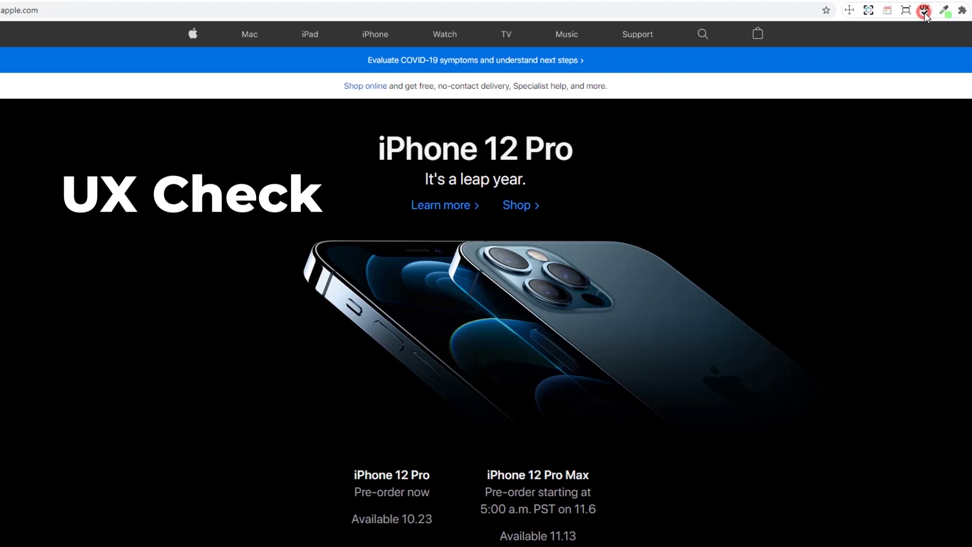
pyautogui.click(82, 121)
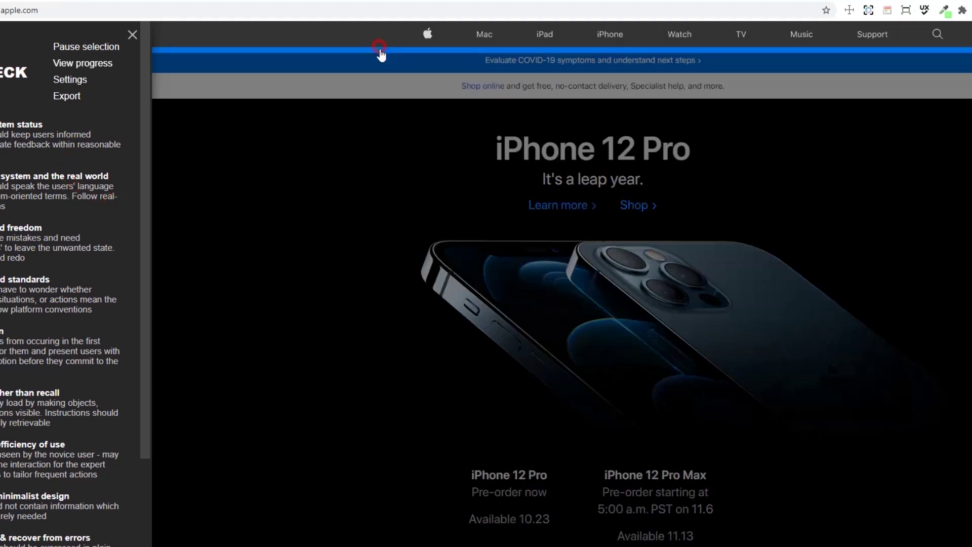
pyautogui.click(371, 91)
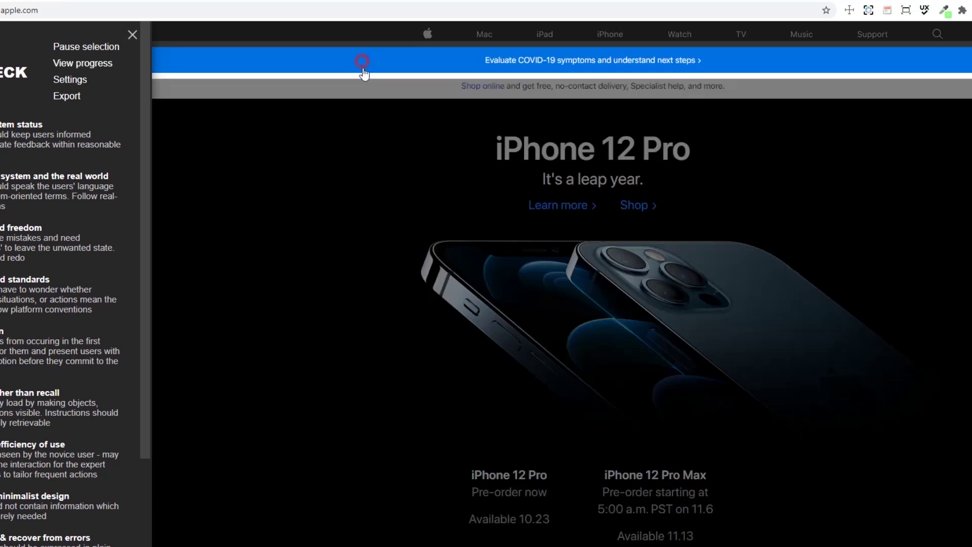
pyautogui.click(360, 89)
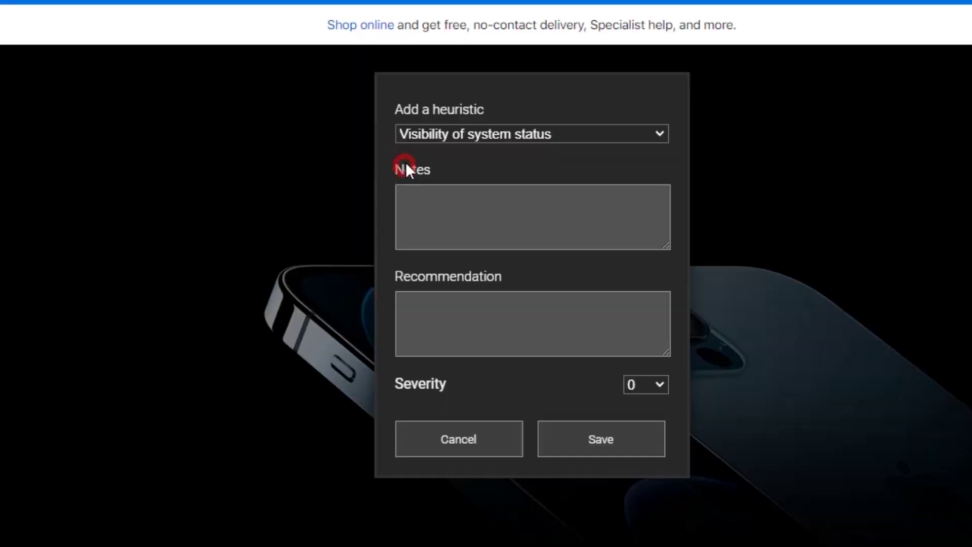
# Fill in a Visibility of system status heuristic with the note "cvvx" and severity 0, and cancel the entry.
pyautogui.click(466, 135)
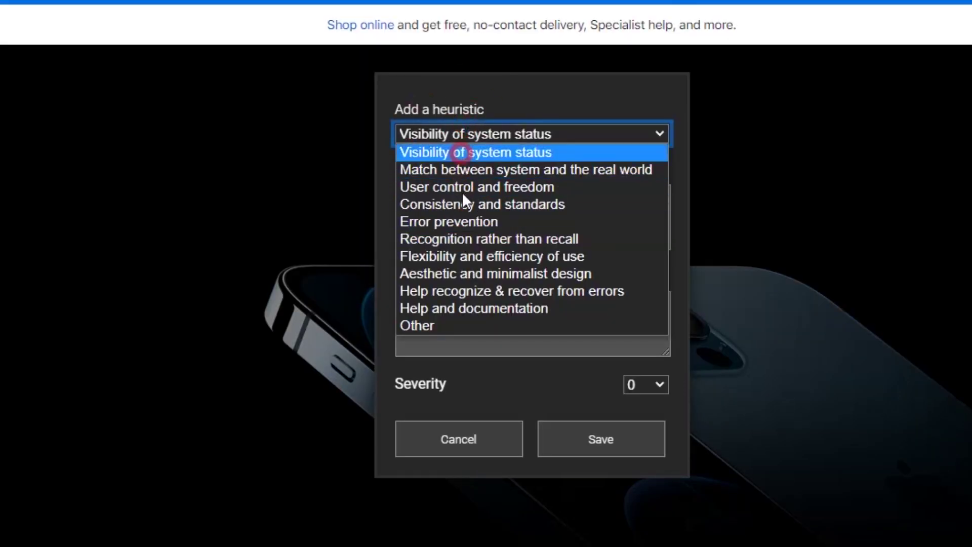
pyautogui.click(476, 152)
pyautogui.click(448, 214)
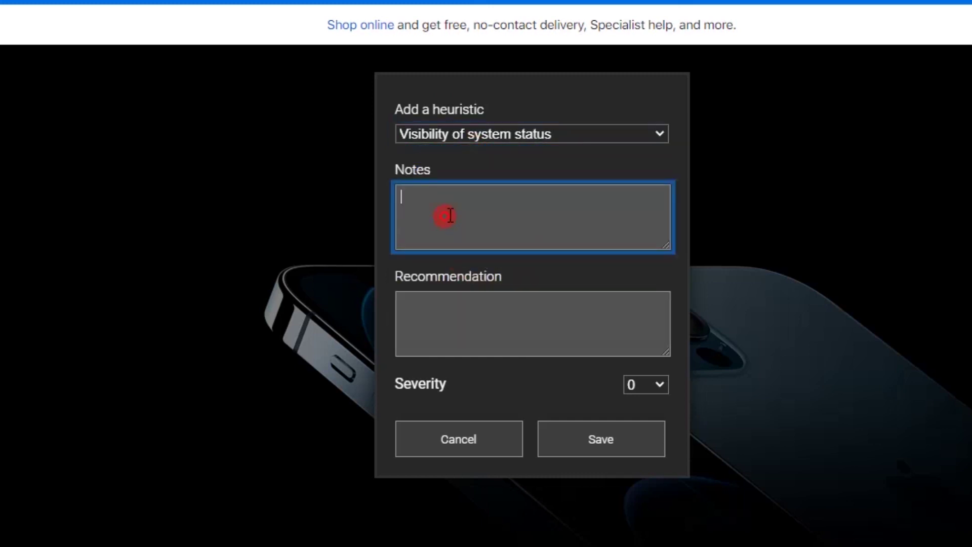
pyautogui.write('cvvx')
pyautogui.click(458, 311)
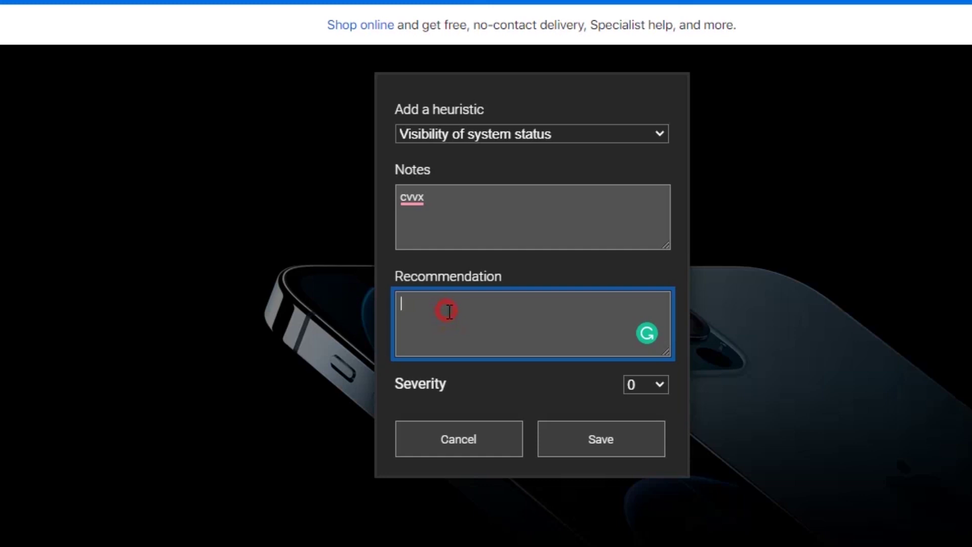
pyautogui.click(659, 383)
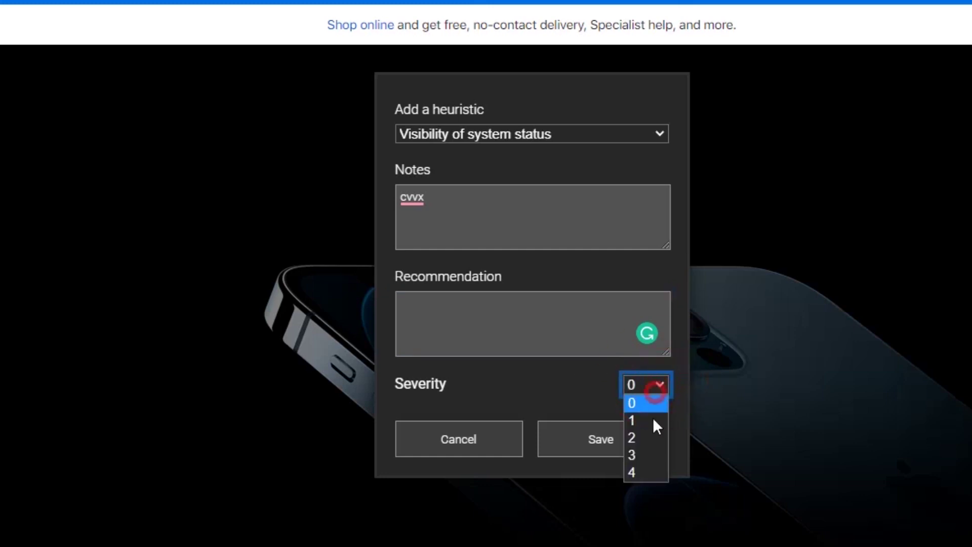
pyautogui.click(628, 403)
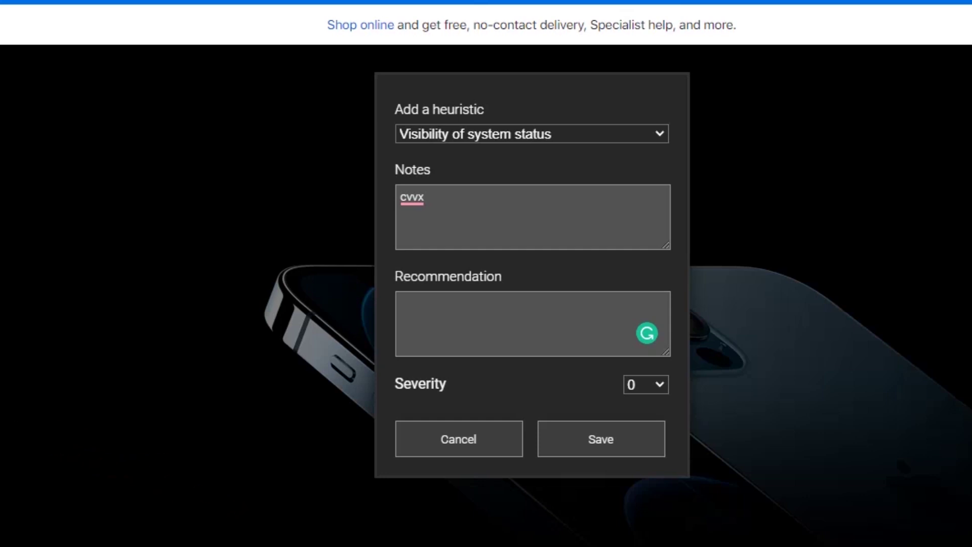
pyautogui.click(494, 449)
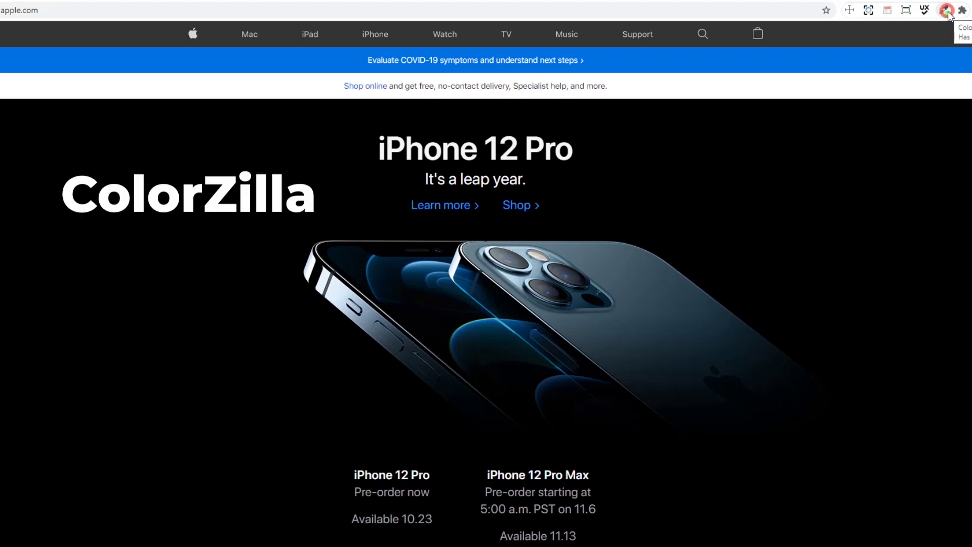
# Sample the blue of the COVID-19 banner with ColorZilla's page color picker and copy its color code.
pyautogui.click(946, 11)
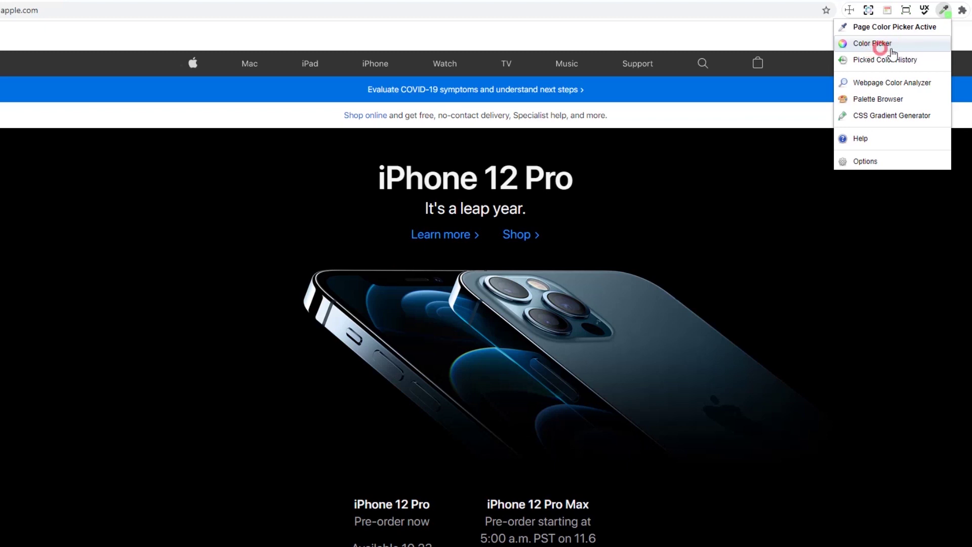
pyautogui.click(947, 11)
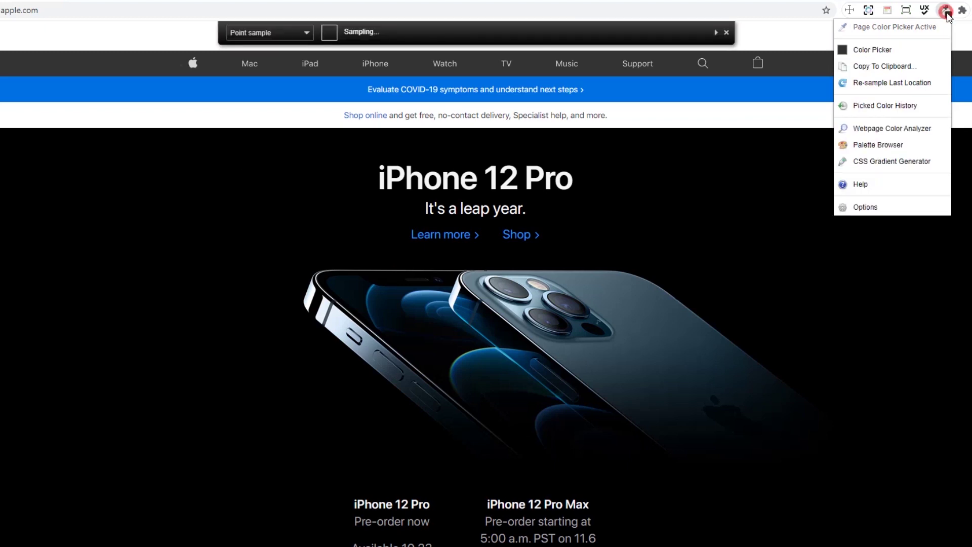
pyautogui.click(921, 28)
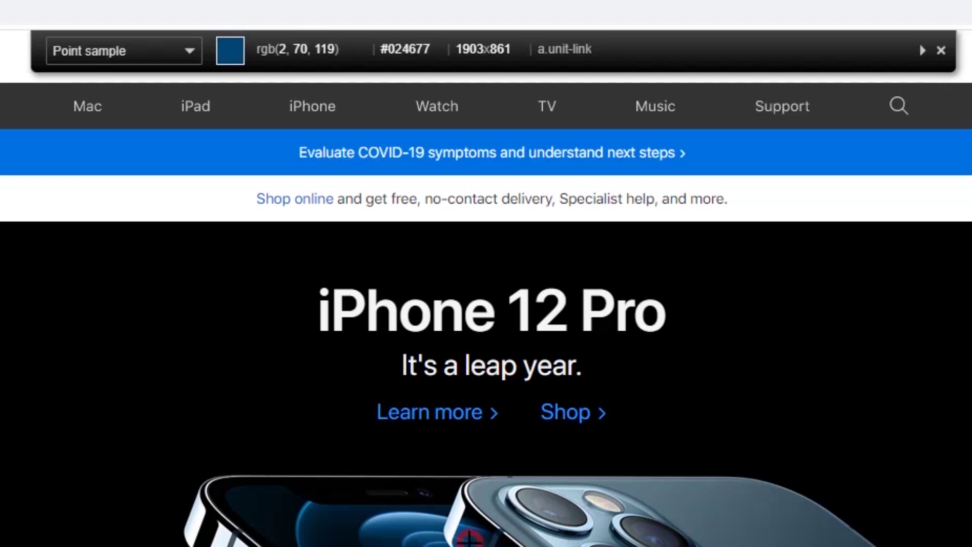
pyautogui.click(220, 155)
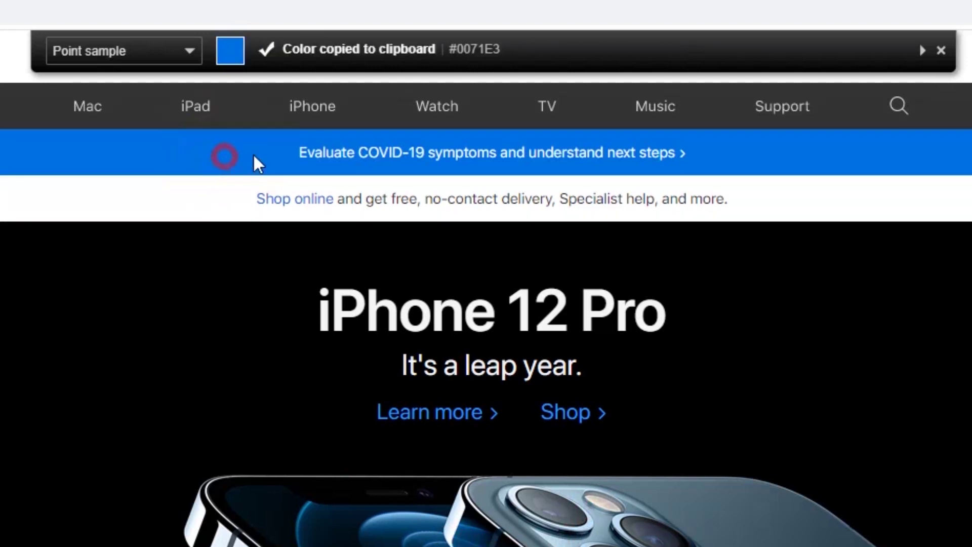
pyautogui.doubleClick(467, 49)
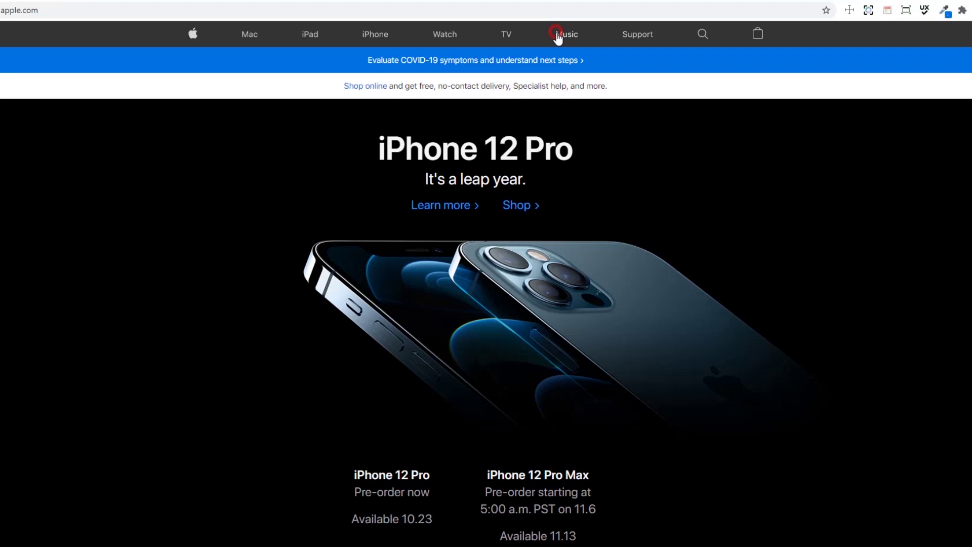
pyautogui.scroll(-2, 566, 301)
pyautogui.scroll(2, 566, 303)
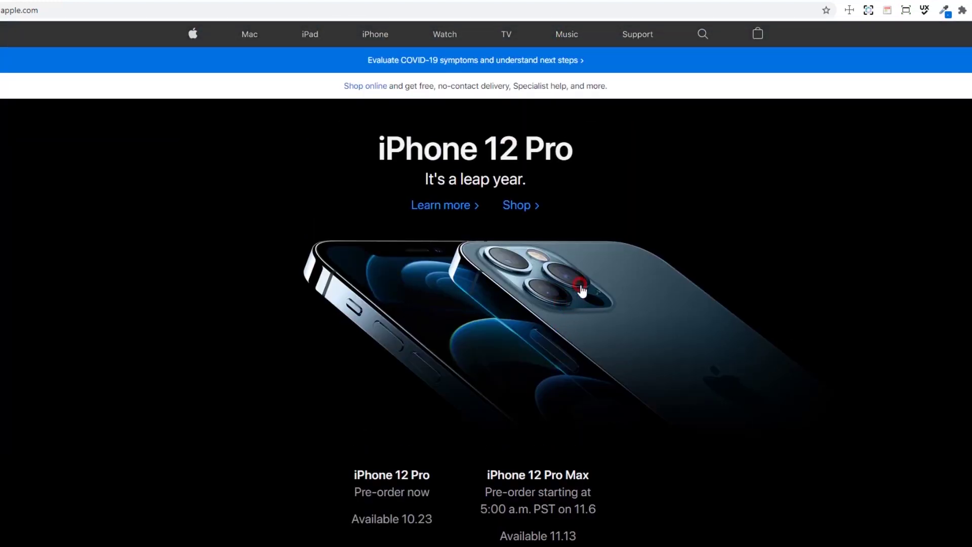